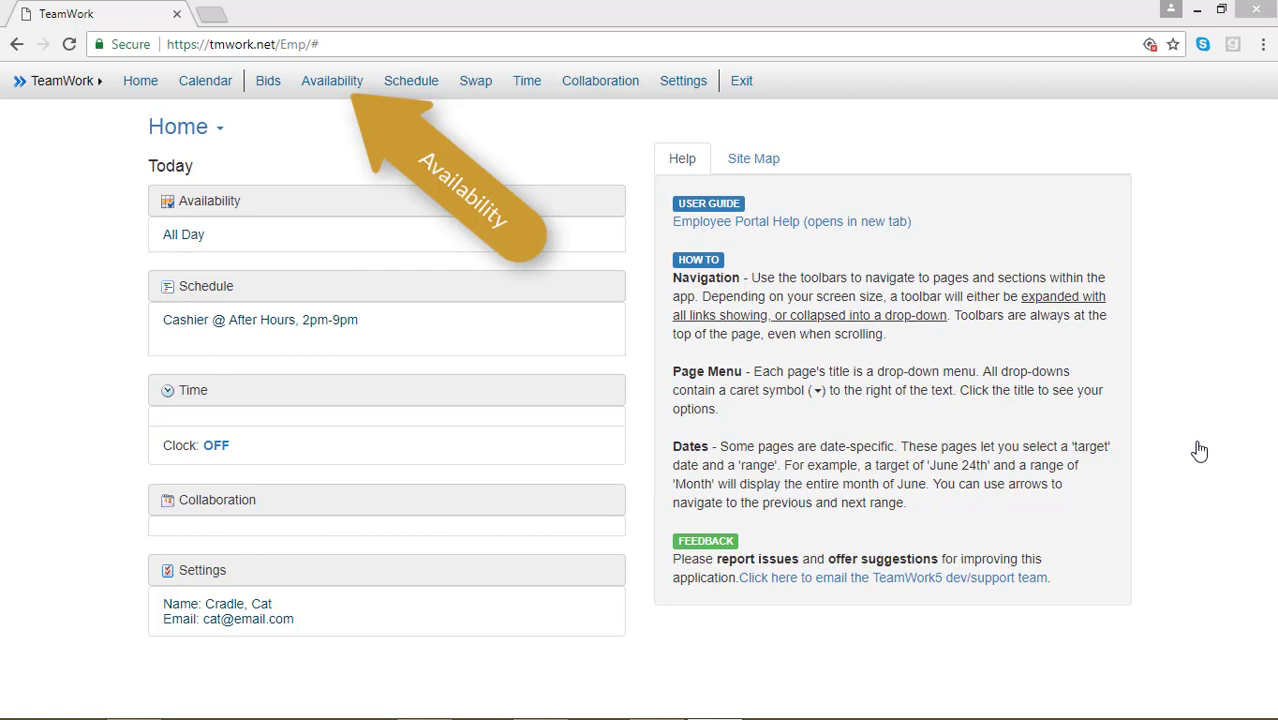
Step: Open Availability from the top navigation to view the May 2018 My Availability calendar
{"action": "left_click", "coordinate": [332, 80]}
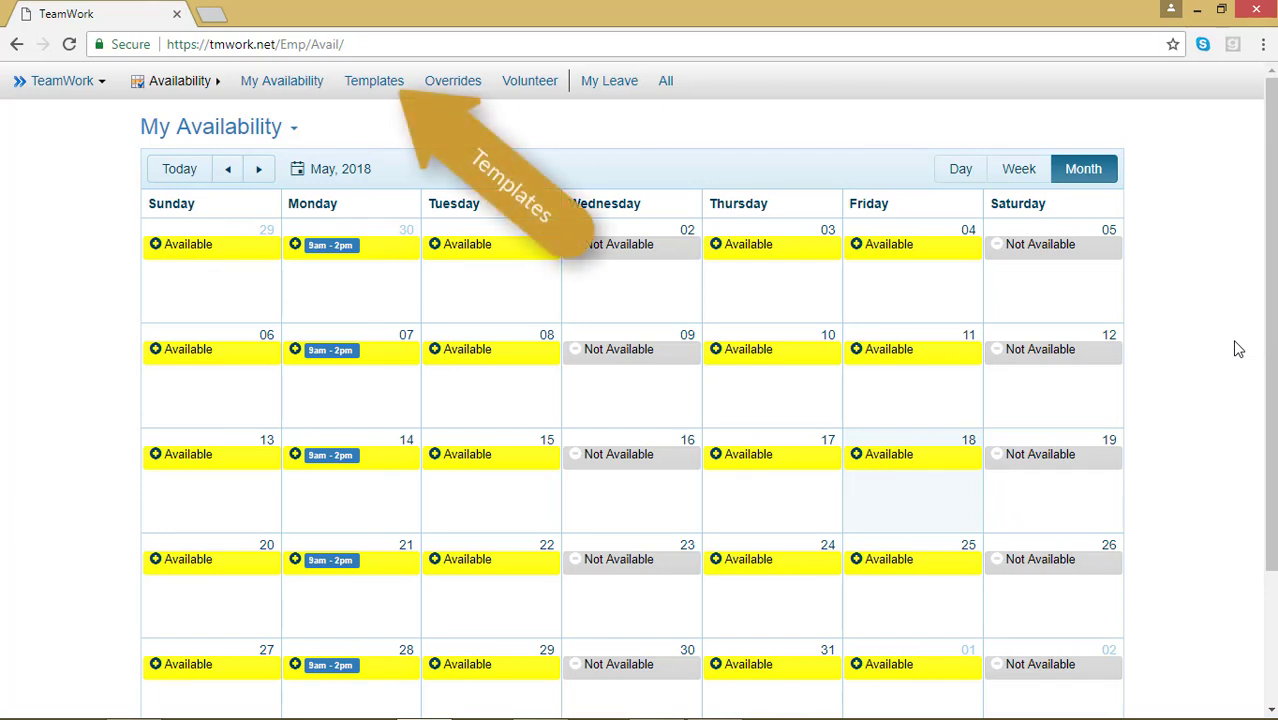
Step: Go to the Availability Templates page and expand the options menu beside its title
{"action": "left_click", "coordinate": [374, 80]}
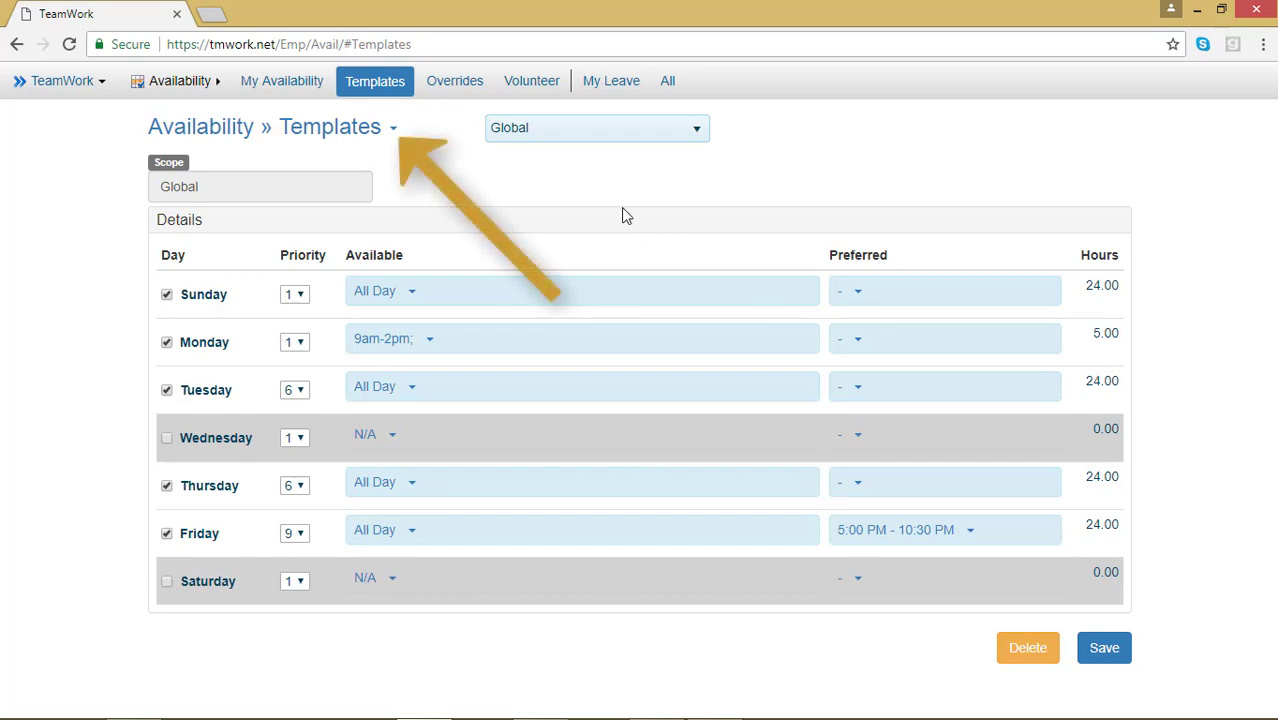
{"action": "left_click", "coordinate": [396, 131]}
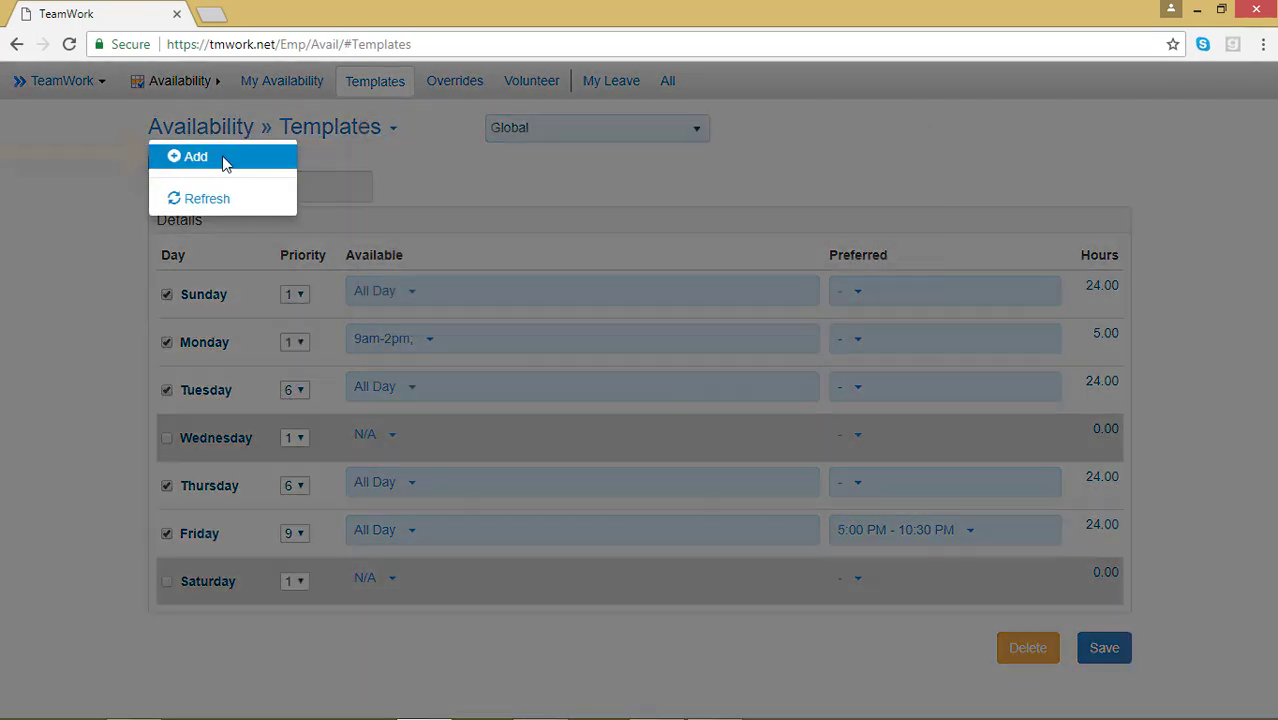
Step: Add a new availability template with the scope set to After Hours (Date Based)
{"action": "left_click", "coordinate": [225, 164]}
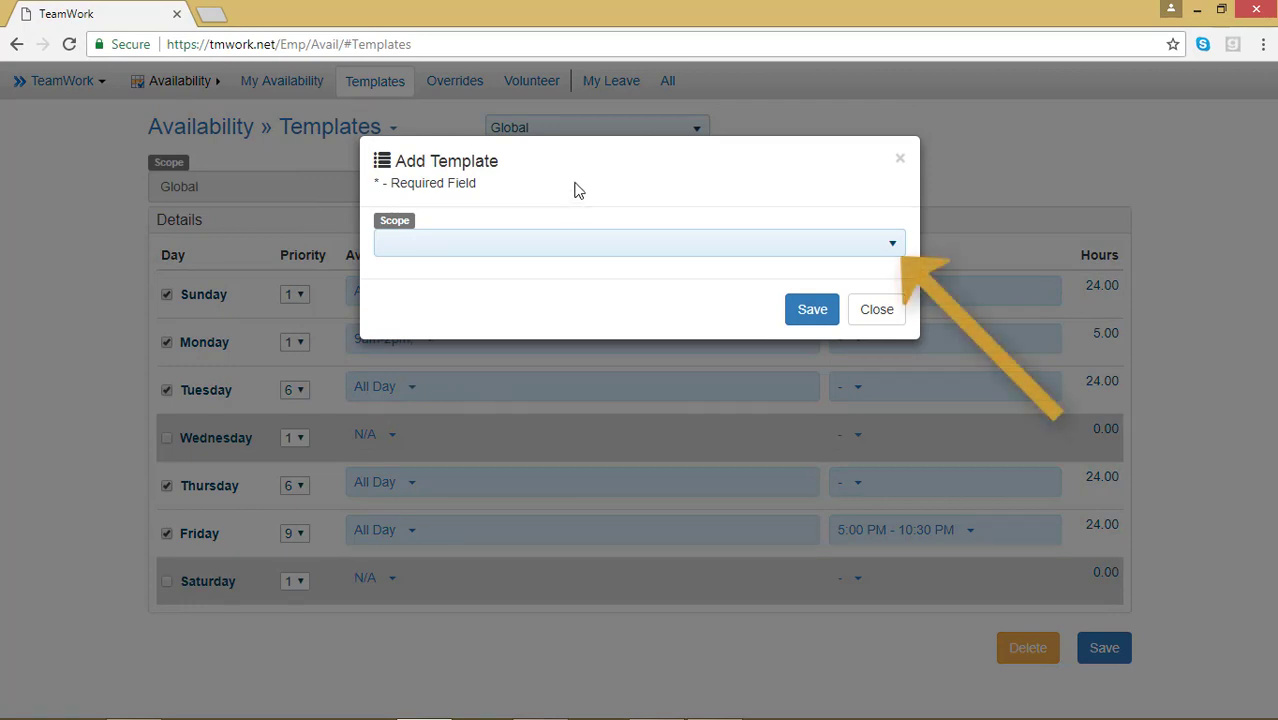
{"action": "left_click", "coordinate": [896, 255]}
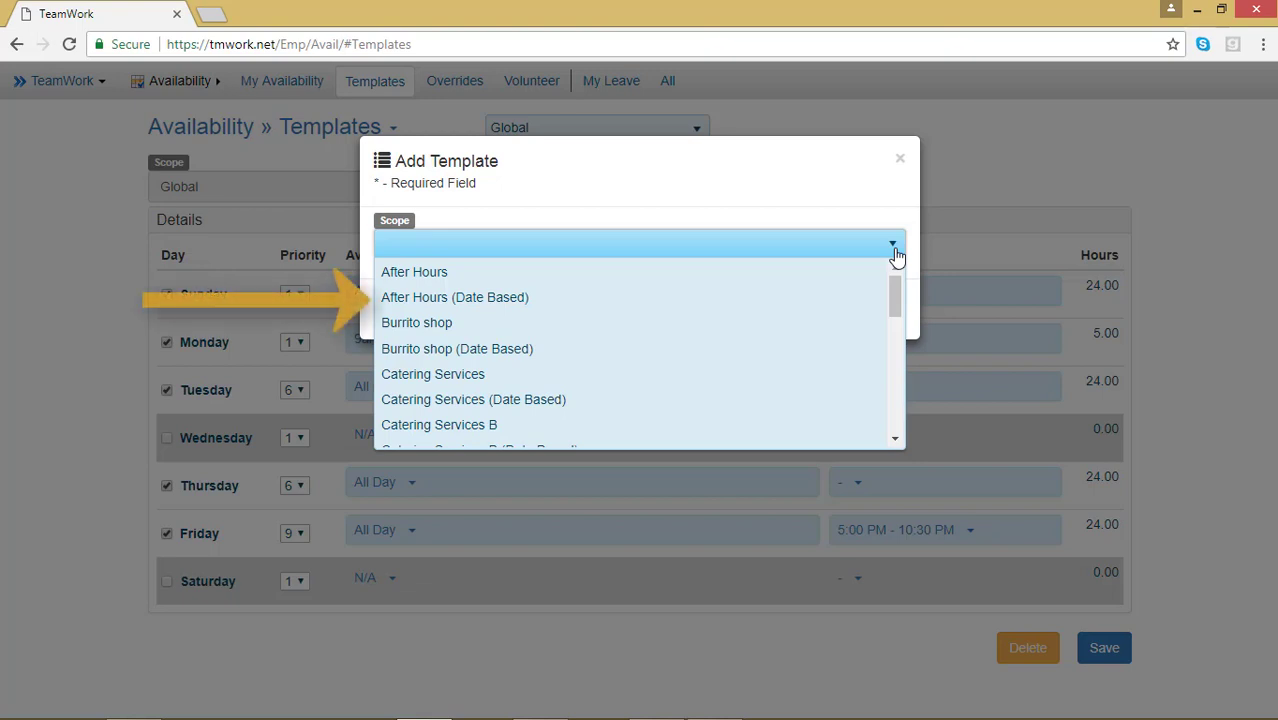
{"action": "left_click", "coordinate": [789, 296]}
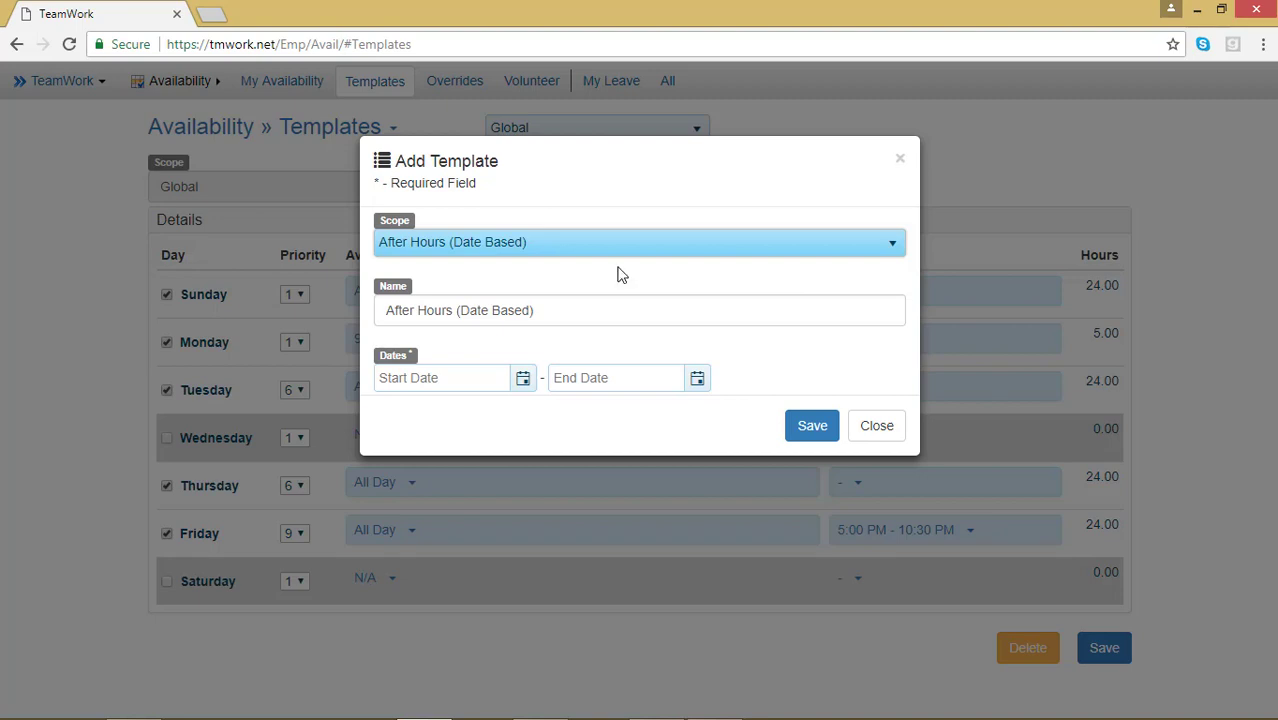
Step: Set the template's start date to 5/21/2018 and end date to 5/25/2018, then save it
{"action": "left_click", "coordinate": [523, 379]}
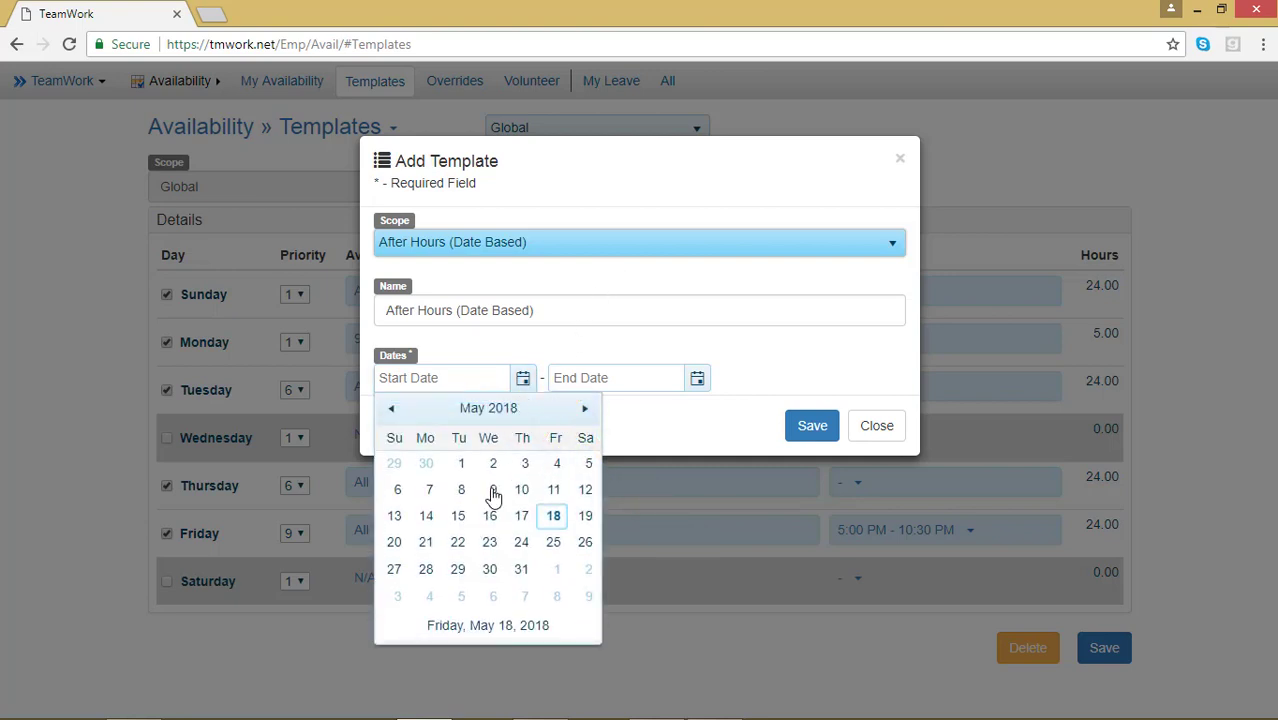
{"action": "left_click", "coordinate": [429, 549]}
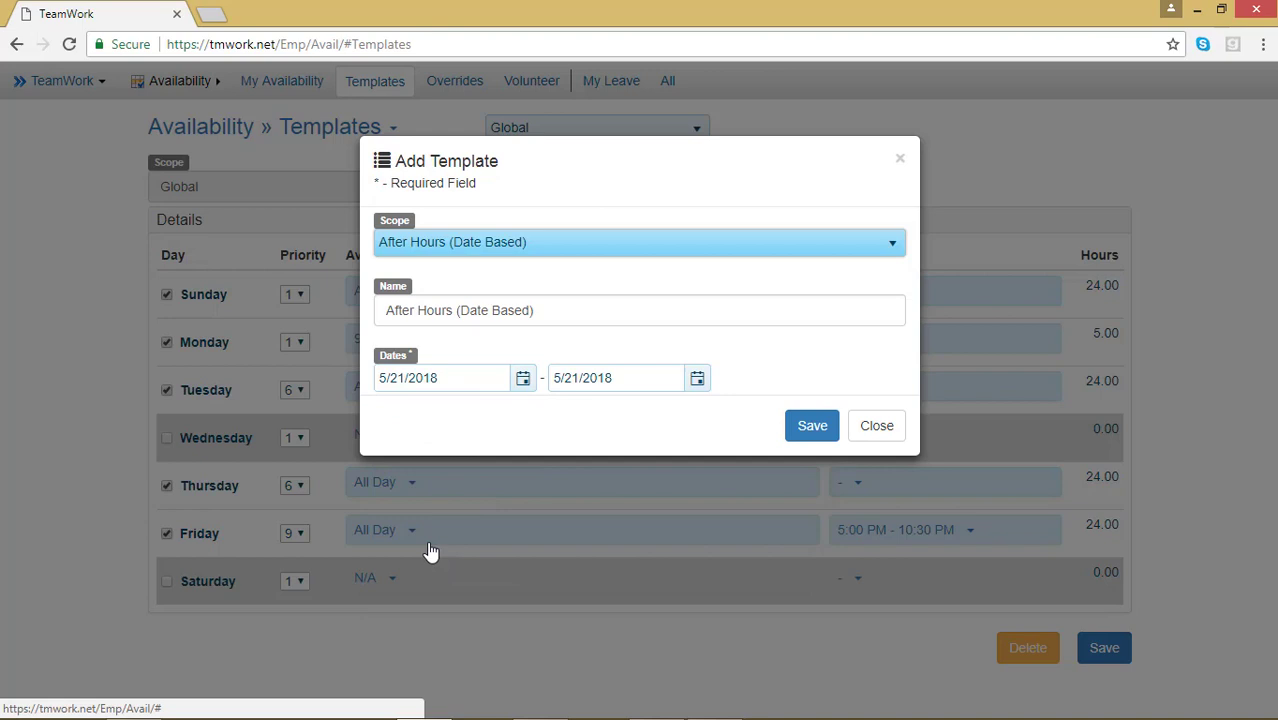
{"action": "left_click", "coordinate": [697, 379]}
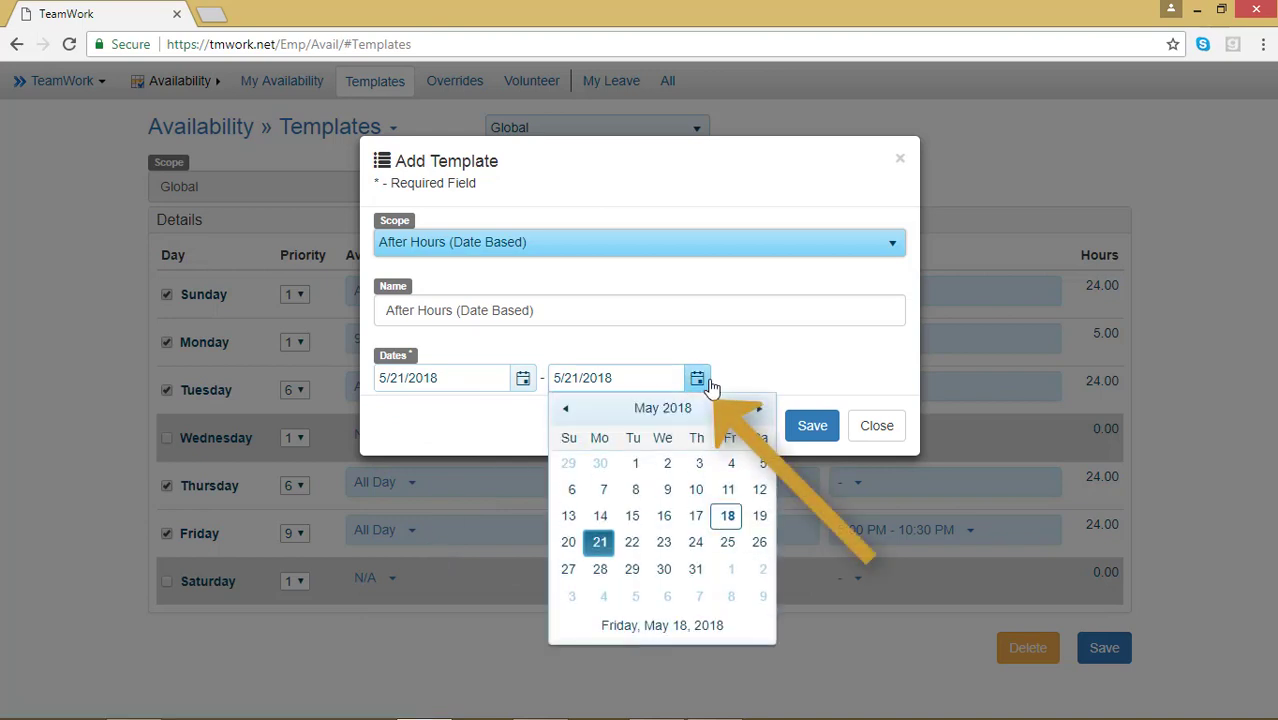
{"action": "left_click", "coordinate": [726, 548]}
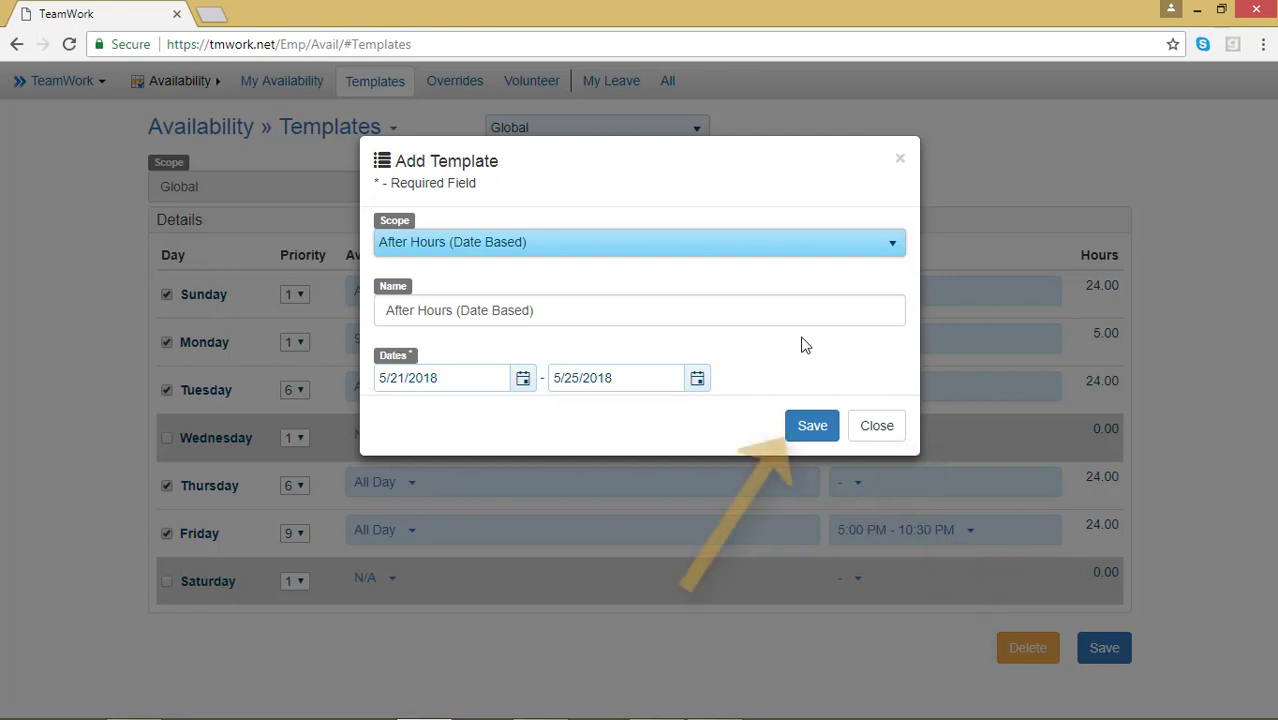
{"action": "left_click", "coordinate": [822, 428]}
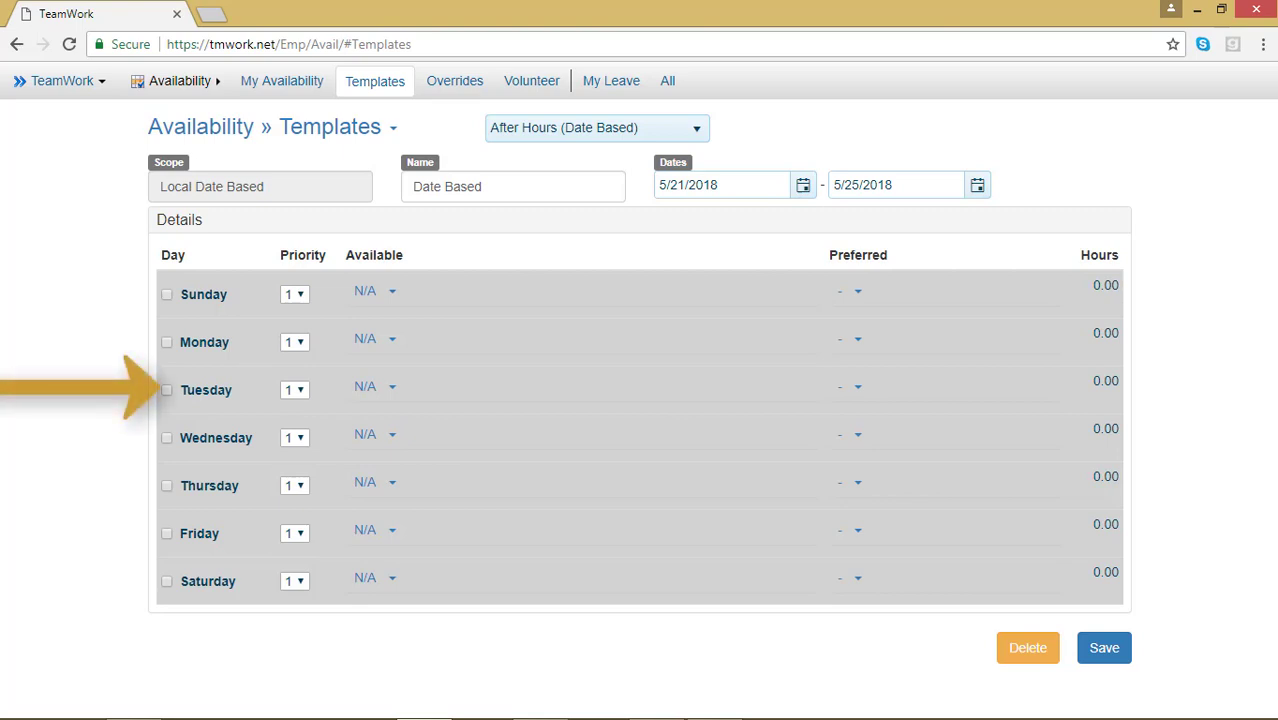
Step: Tick Tuesday and Thursday as available days and expand Thursday's From/To time fields
{"action": "left_click", "coordinate": [168, 392]}
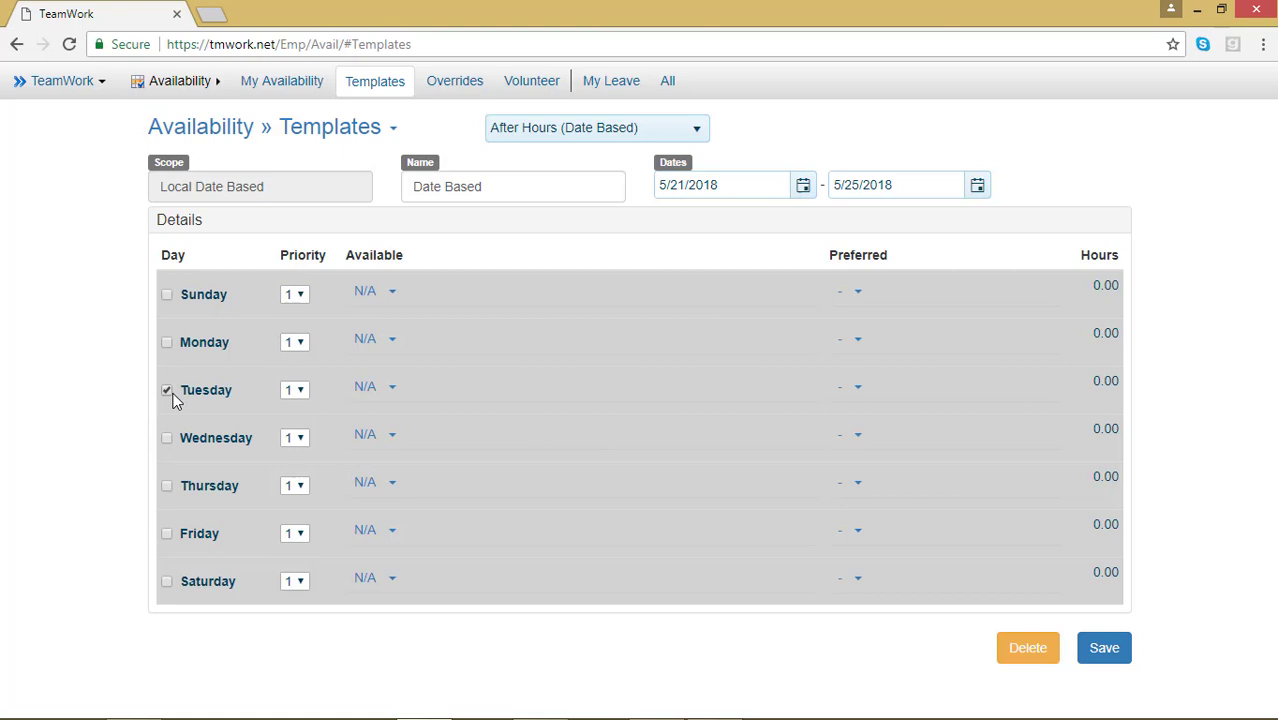
{"action": "left_click", "coordinate": [166, 487]}
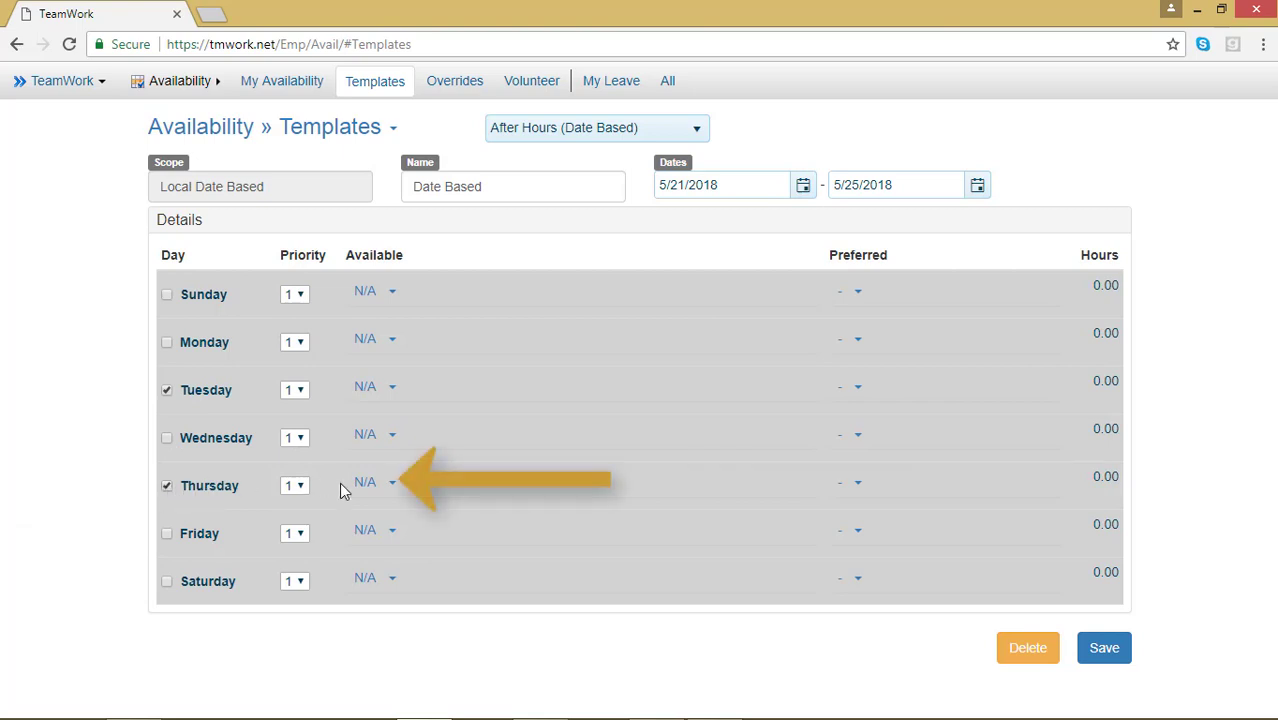
{"action": "left_click", "coordinate": [385, 490]}
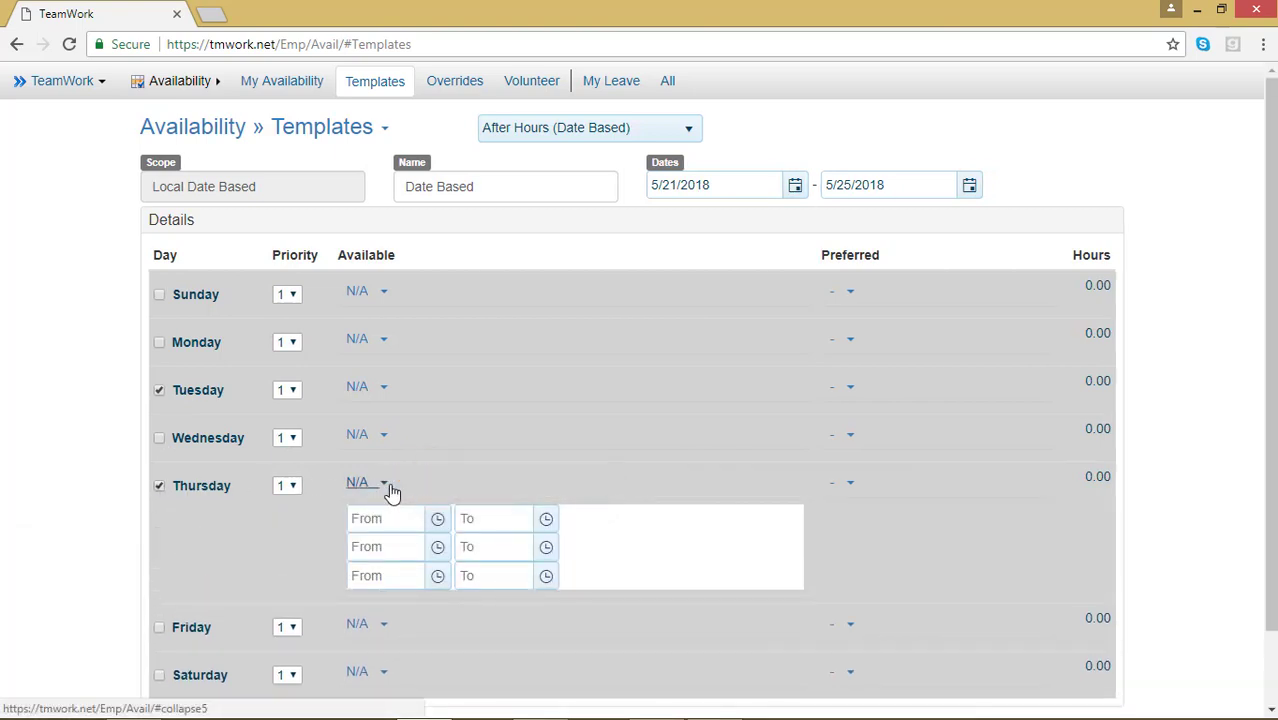
Step: Set Thursday's hours from 1:00 PM to 10:30 PM and save the template
{"action": "left_click", "coordinate": [437, 520]}
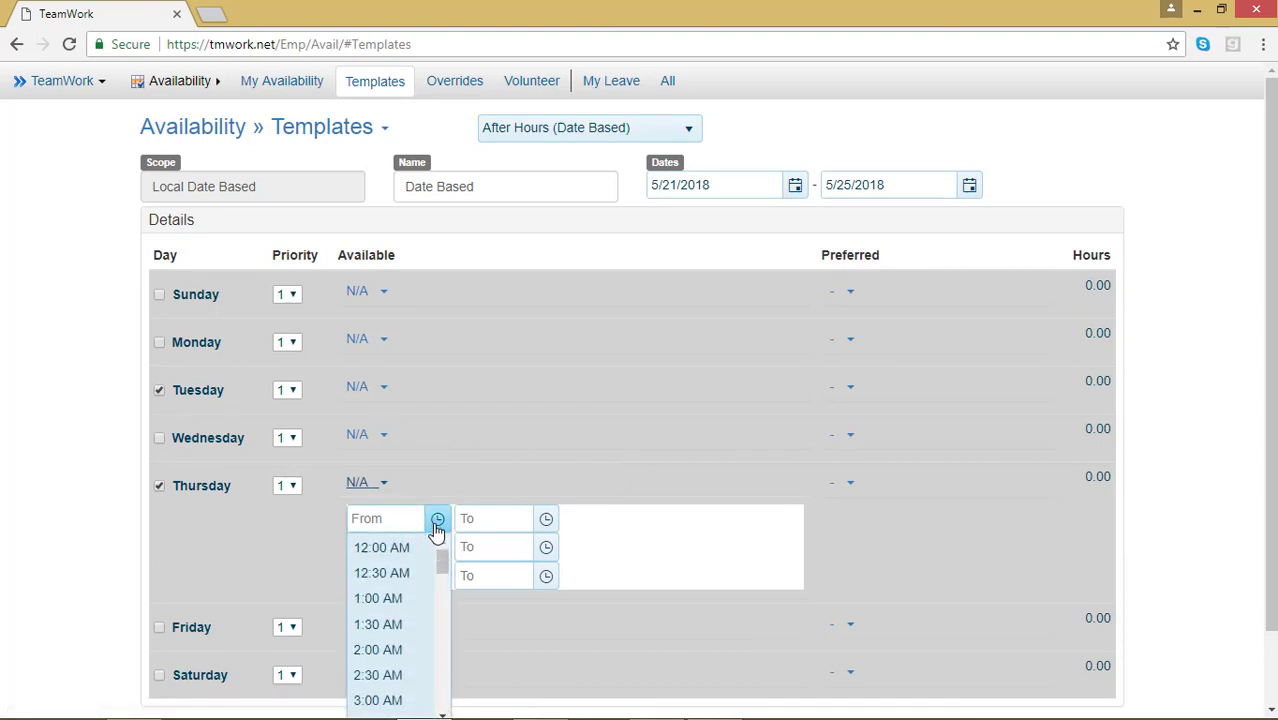
{"action": "scroll", "coordinate": [415, 632], "scroll_direction": "down", "scroll_amount": 5}
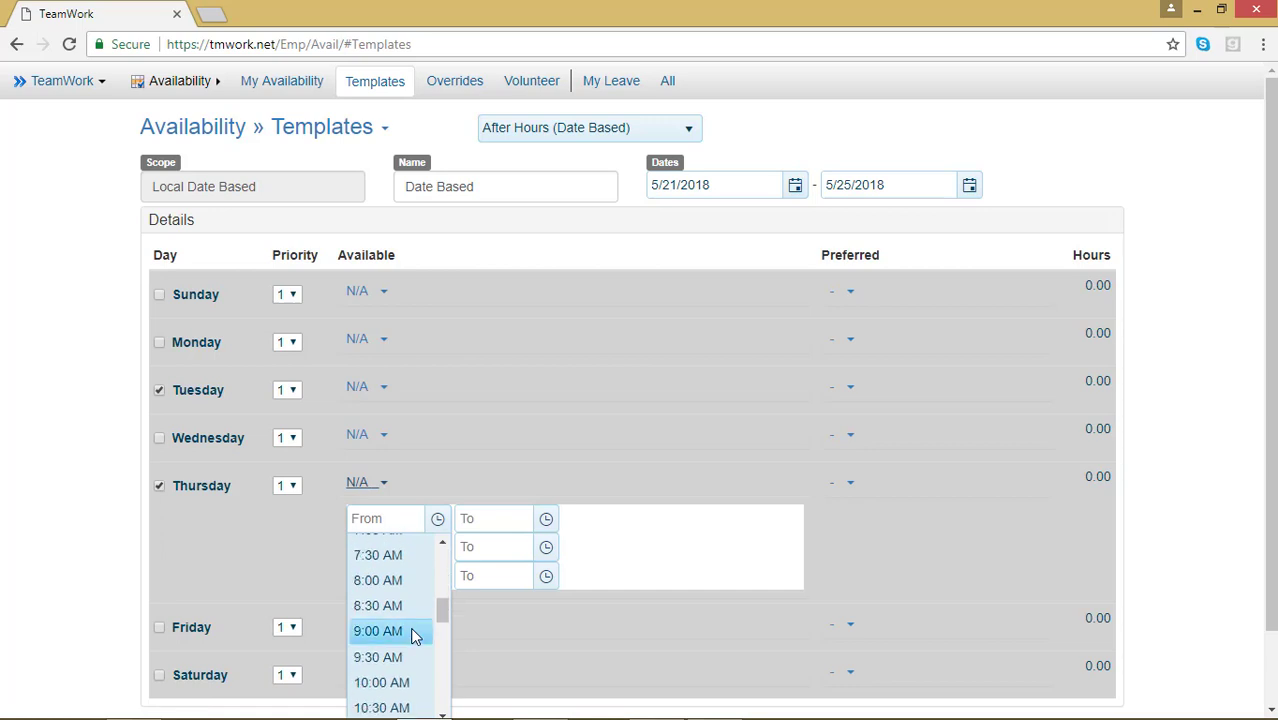
{"action": "scroll", "coordinate": [416, 633], "scroll_direction": "down", "scroll_amount": 2}
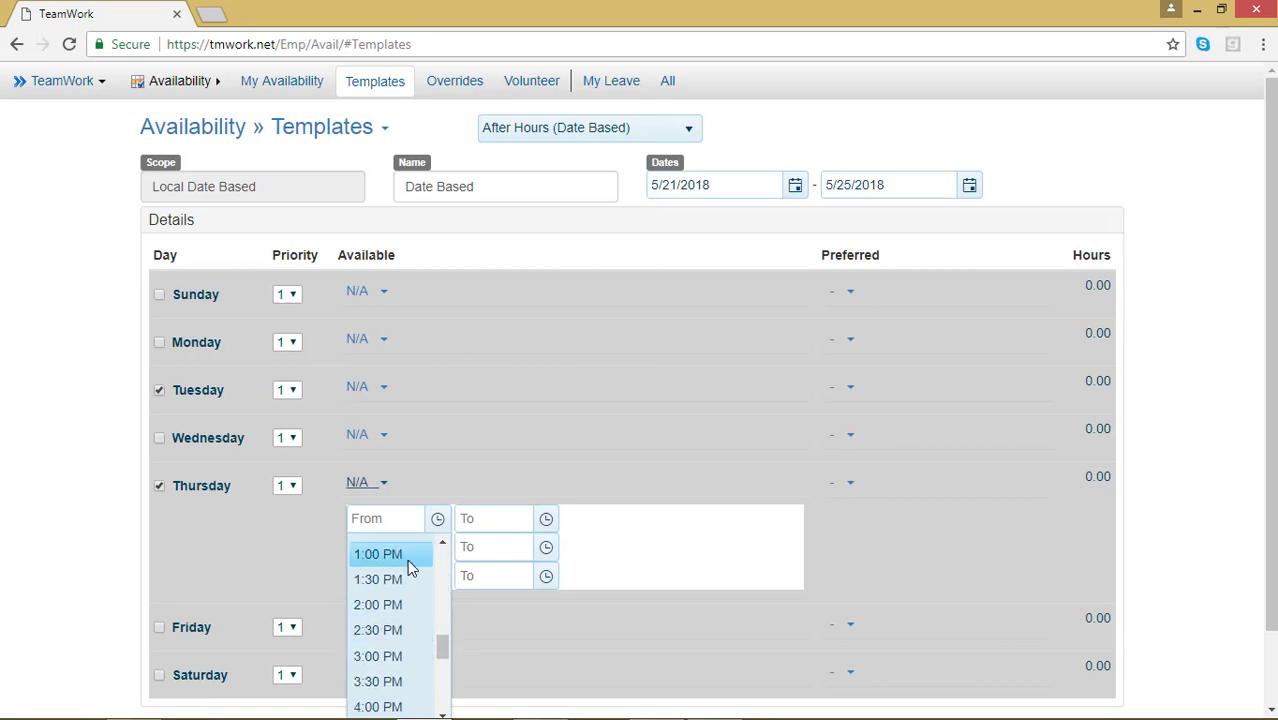
{"action": "left_click", "coordinate": [407, 557]}
{"action": "left_click", "coordinate": [546, 522]}
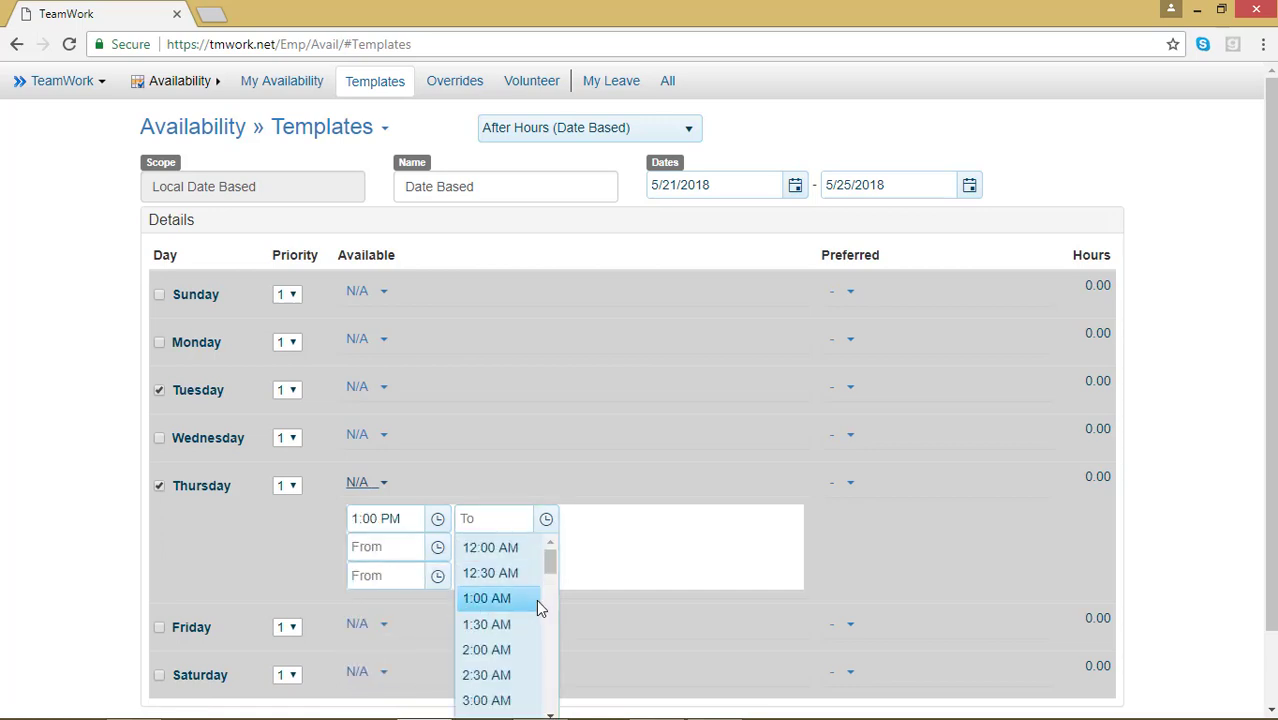
{"action": "scroll", "coordinate": [534, 611], "scroll_direction": "down", "scroll_amount": 4}
{"action": "scroll", "coordinate": [534, 611], "scroll_direction": "down", "scroll_amount": 4}
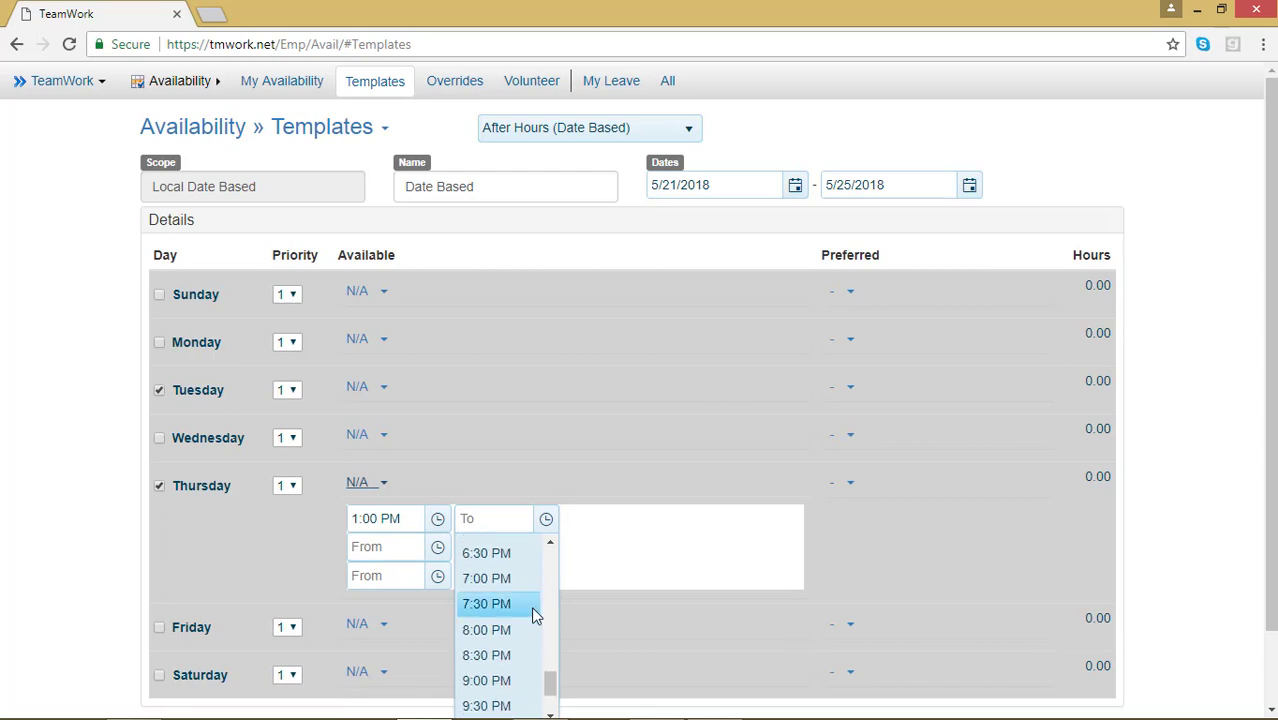
{"action": "scroll", "coordinate": [533, 610], "scroll_direction": "down", "scroll_amount": 2}
{"action": "left_click", "coordinate": [519, 659]}
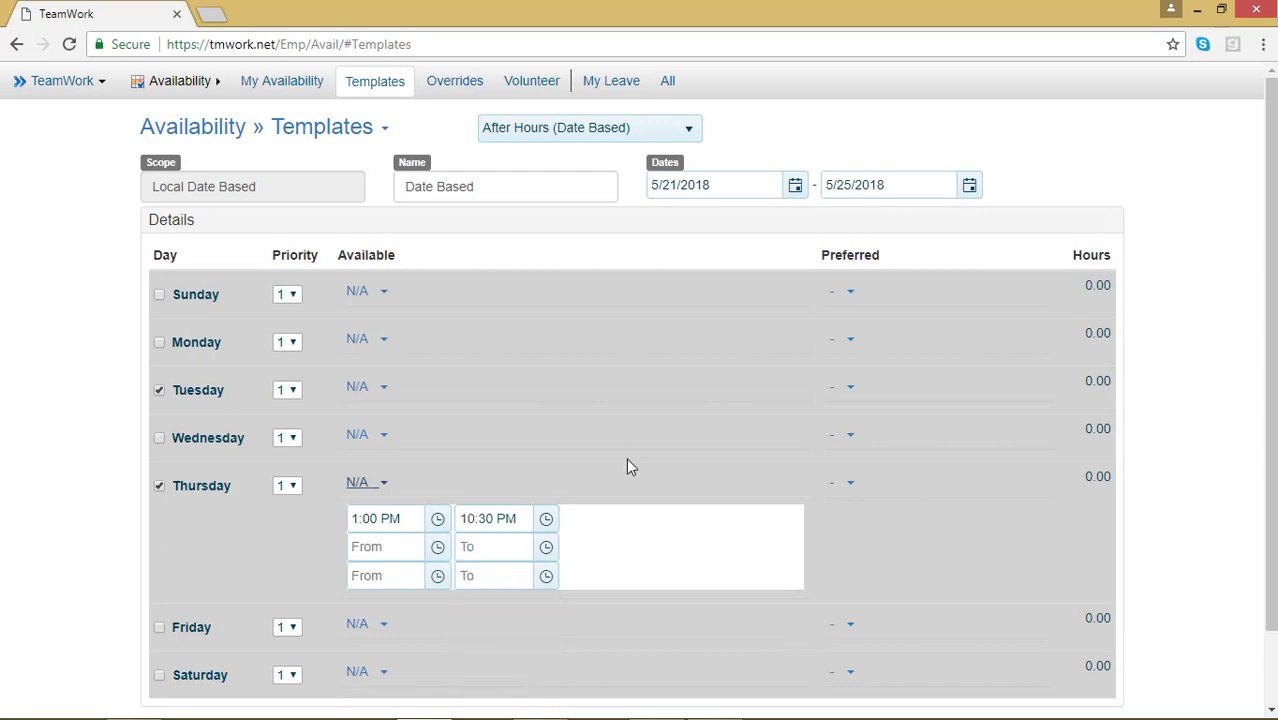
{"action": "scroll", "coordinate": [817, 441], "scroll_direction": "down", "scroll_amount": 1}
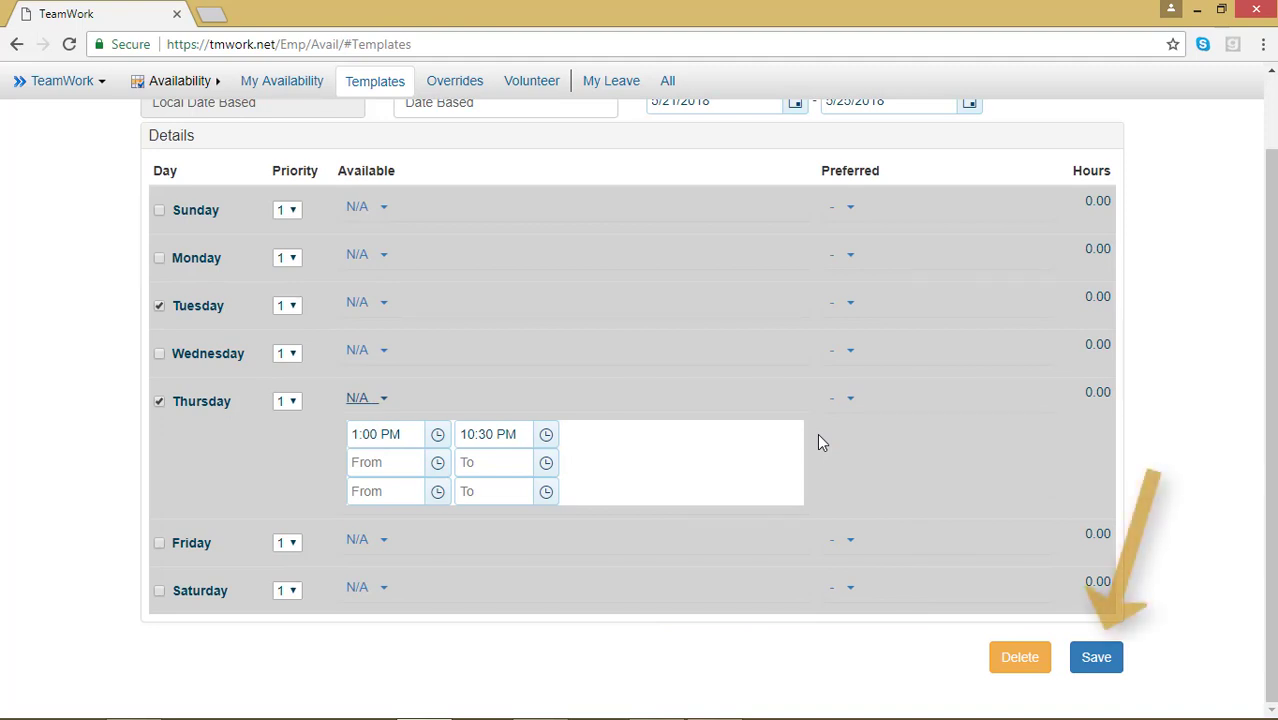
{"action": "left_click", "coordinate": [1118, 667]}
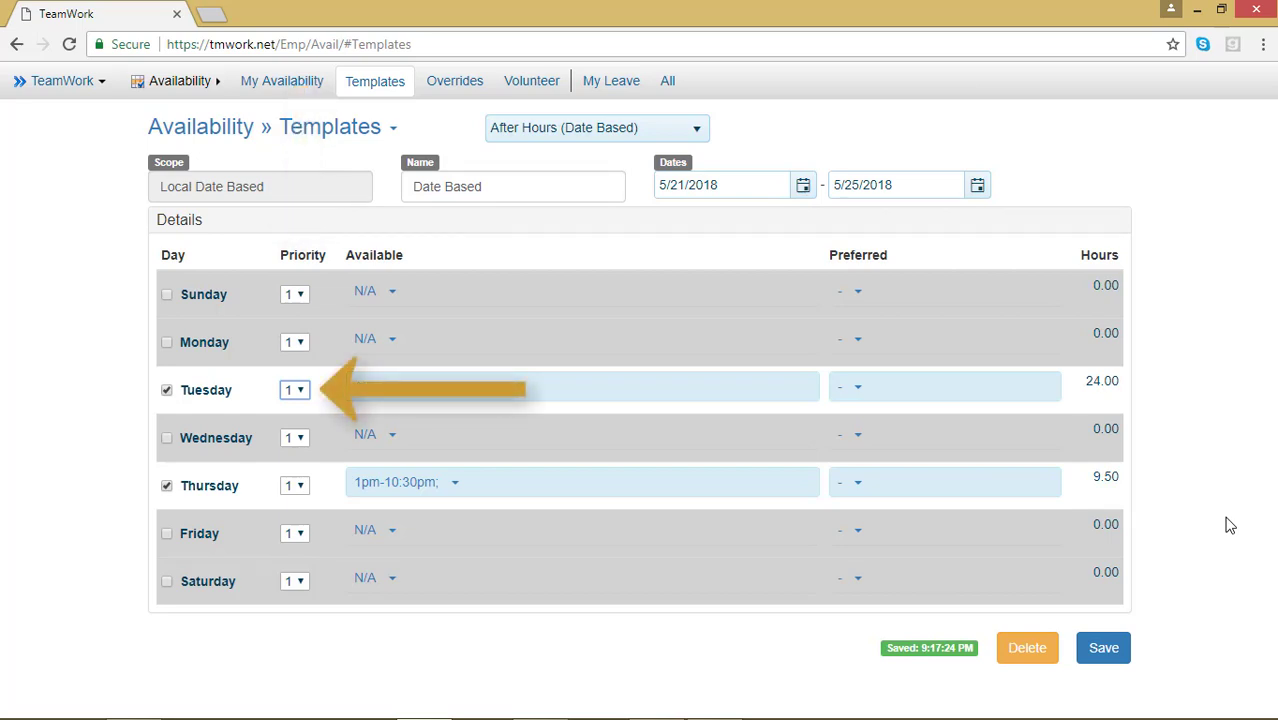
Step: Set the Priority for both Tuesday and Thursday to 7, then save
{"action": "left_click", "coordinate": [294, 389]}
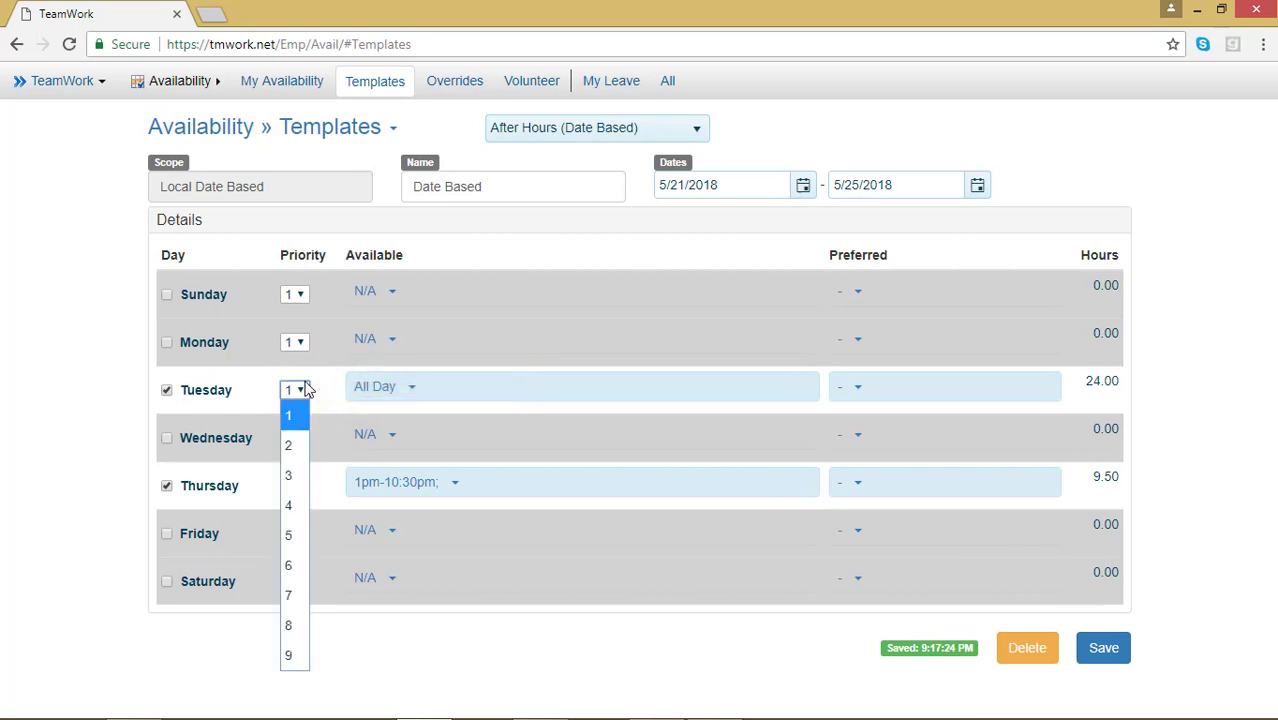
{"action": "left_click", "coordinate": [297, 596]}
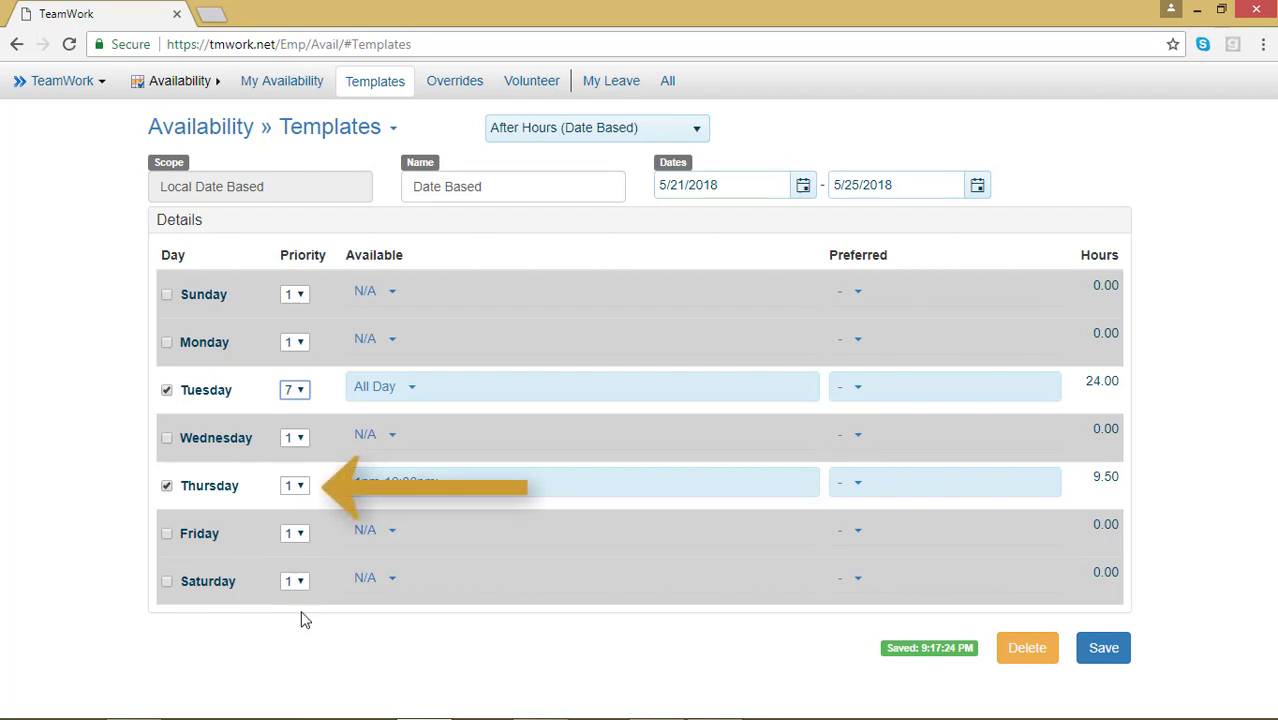
{"action": "left_click", "coordinate": [295, 487]}
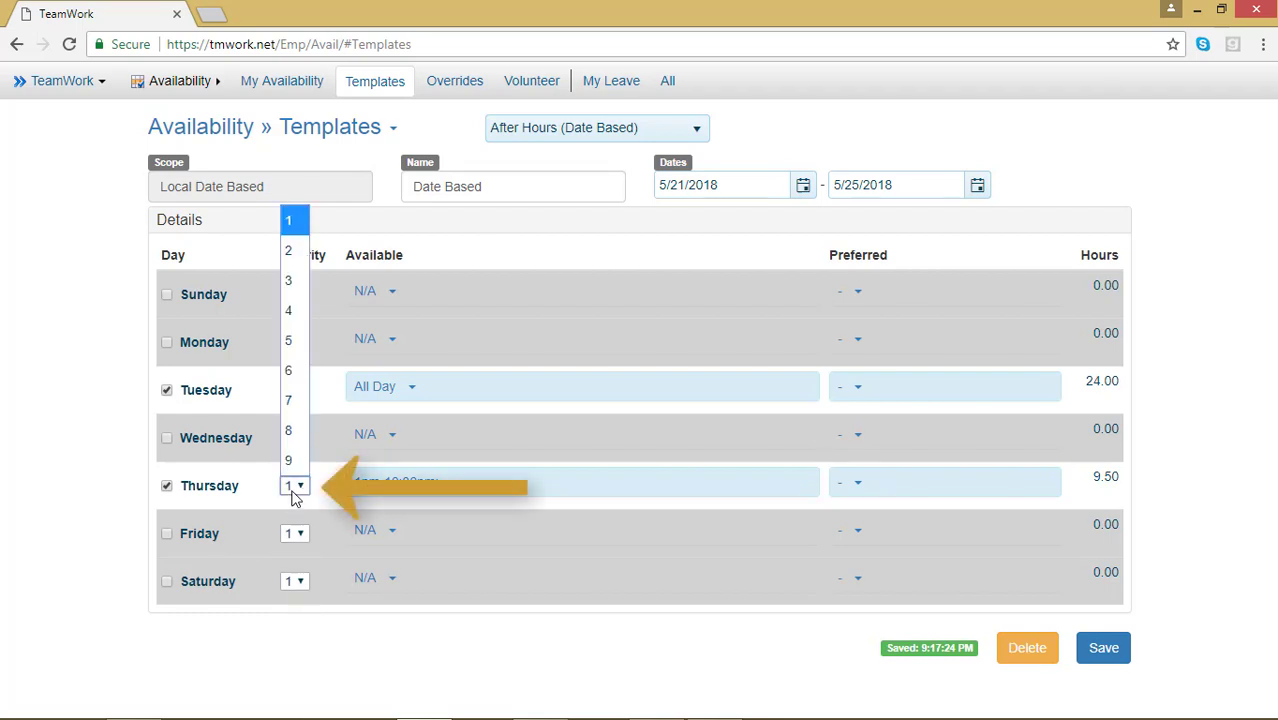
{"action": "left_click", "coordinate": [303, 402]}
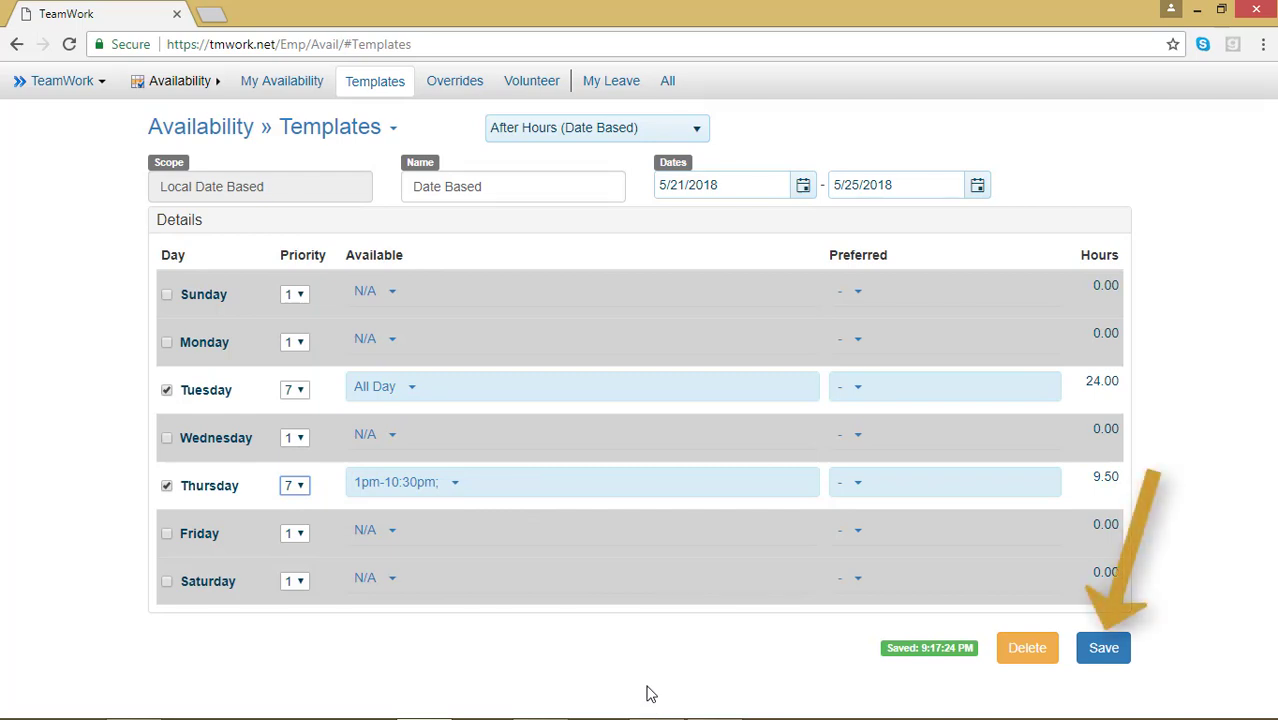
{"action": "left_click", "coordinate": [1100, 650]}
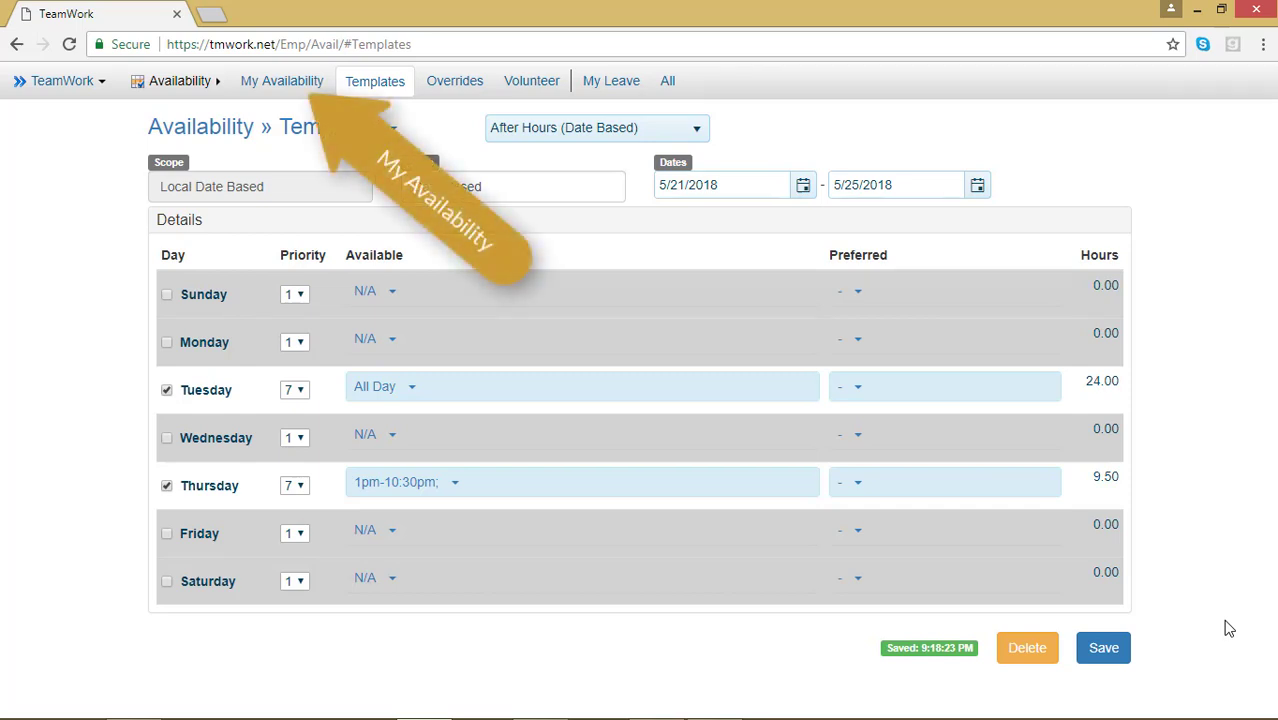
Step: Return to the My Availability calendar to see the After Hours entries for 21–25 May
{"action": "left_click", "coordinate": [316, 86]}
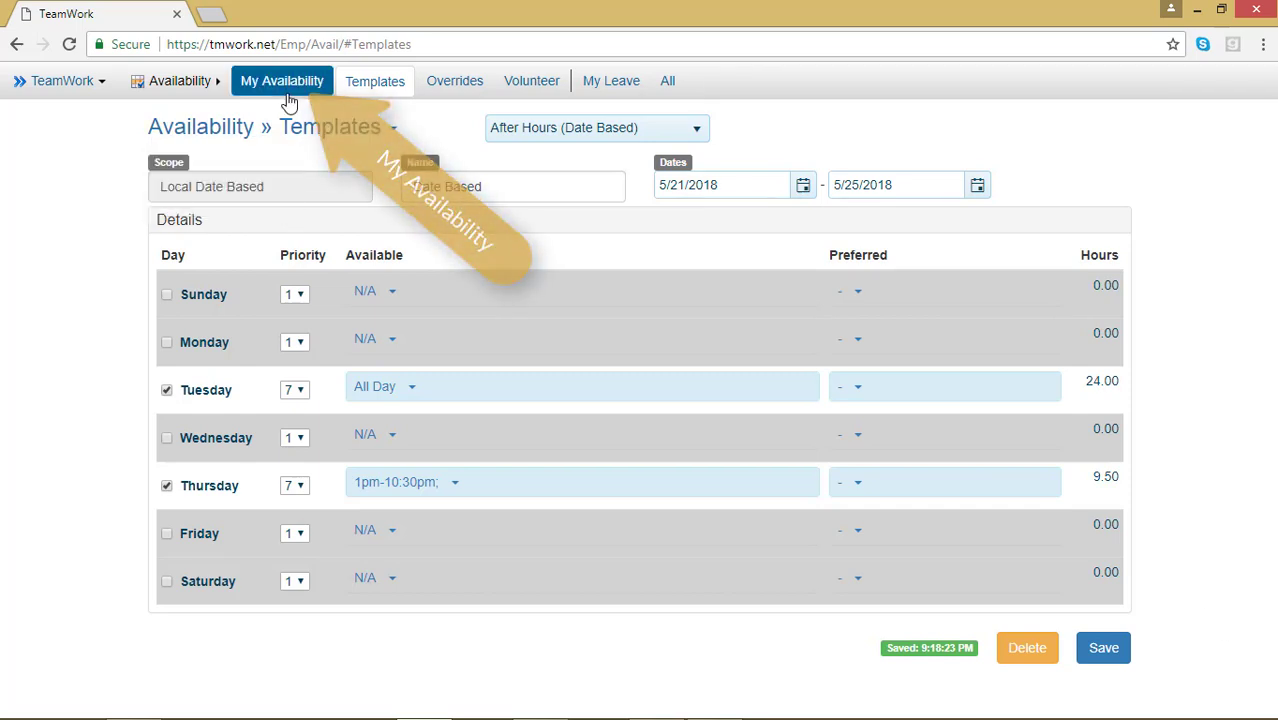